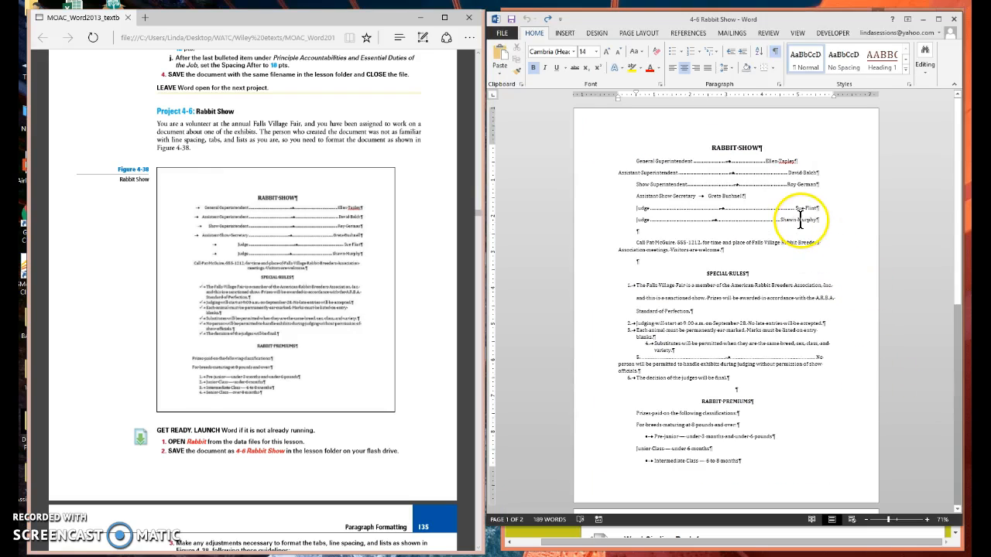
Remove the first-line indent from the RABBIT SHOW title, keeping its alignment centered.
scroll(842, 372, "down", 3)
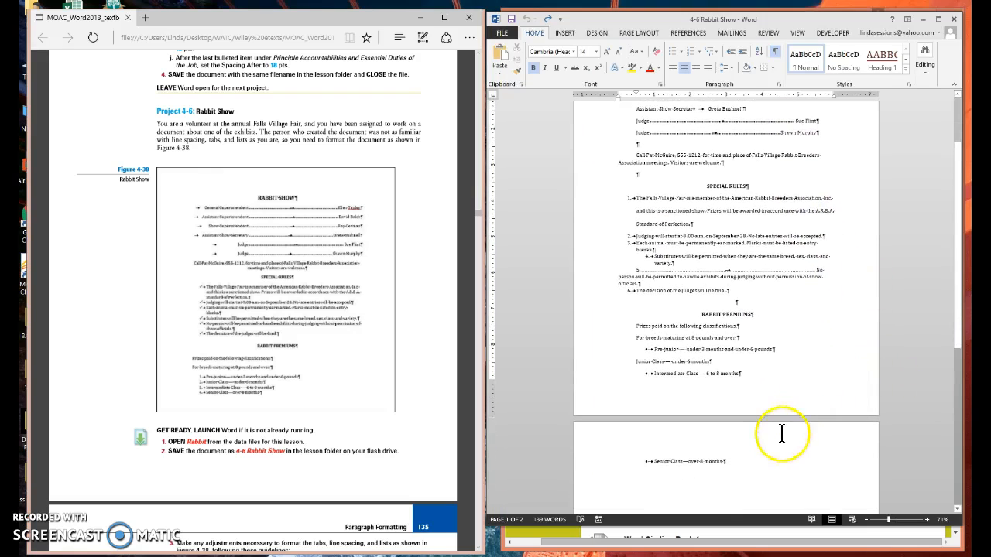
scroll(791, 379, "up", 1)
scroll(791, 380, "up", 3)
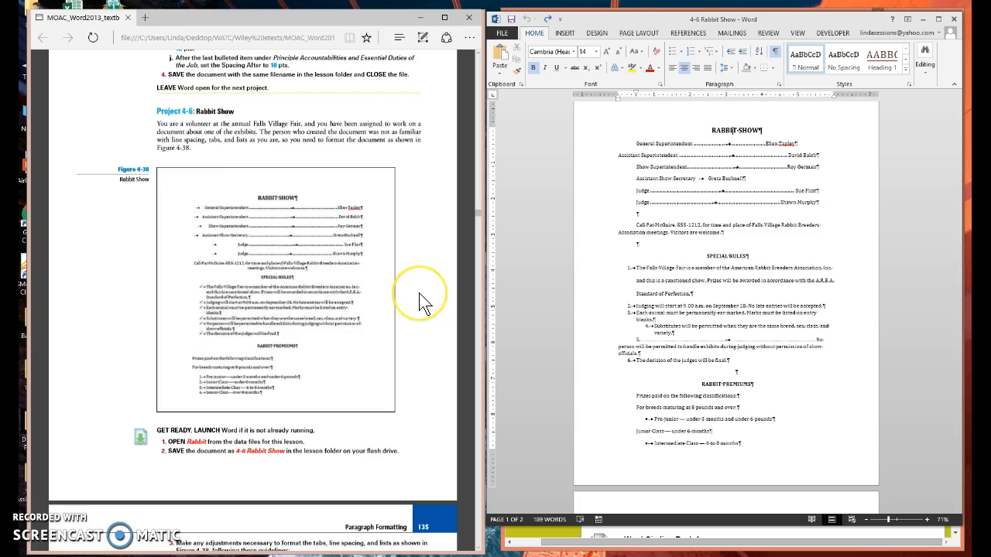
scroll(424, 309, "down", 3)
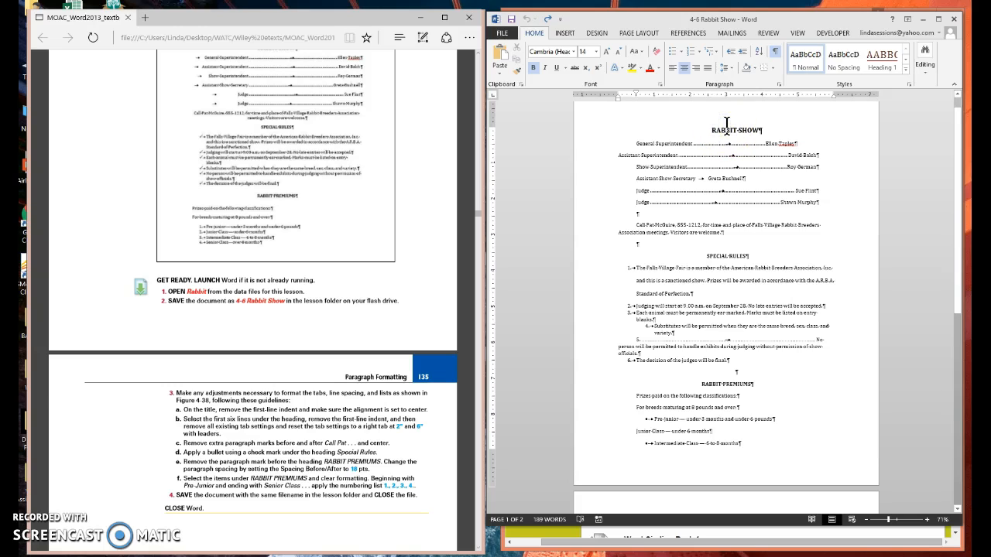
left_click(781, 84)
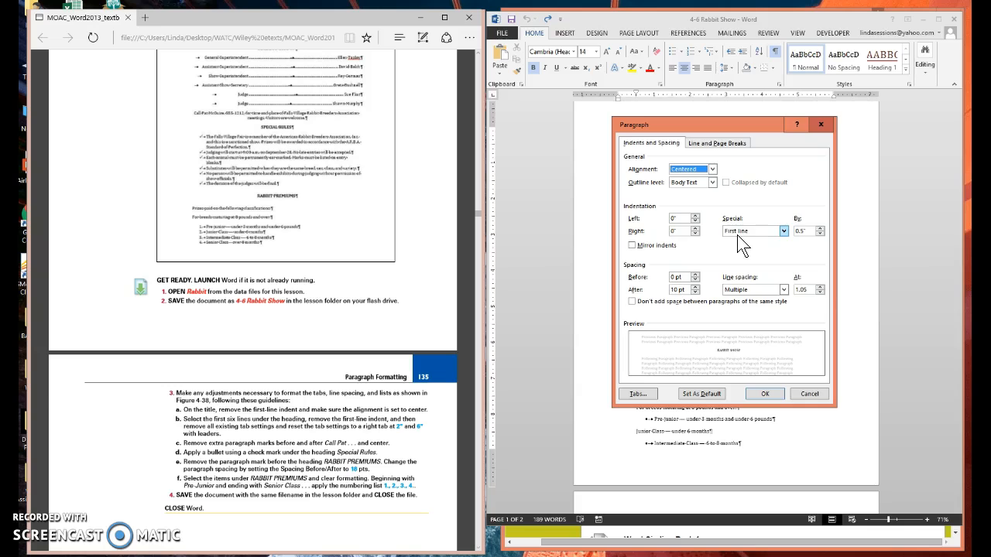
left_click(783, 233)
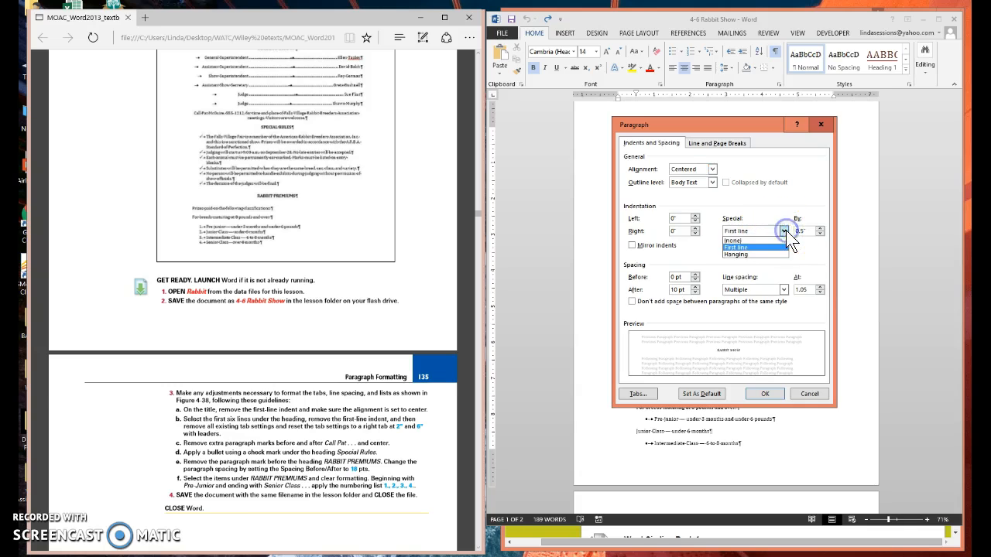
left_click(755, 242)
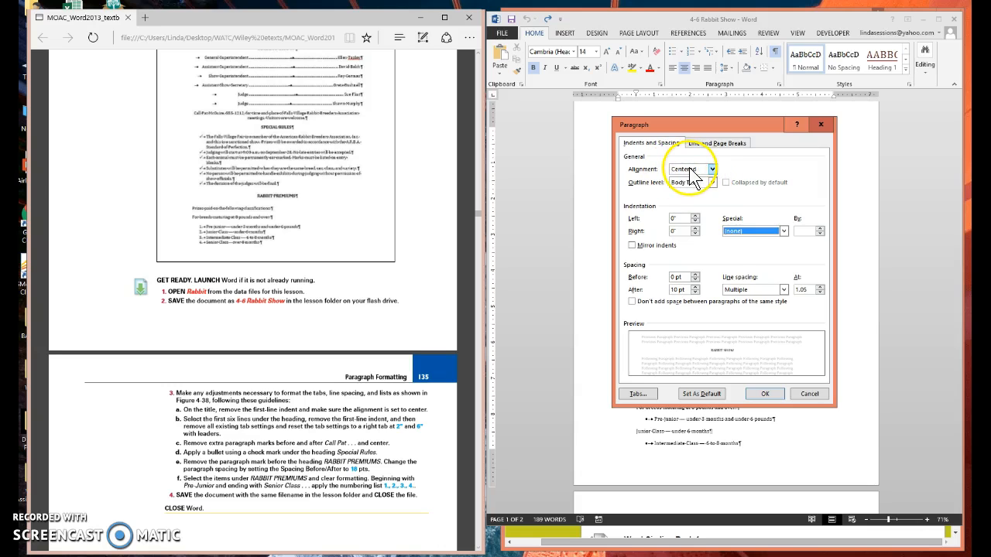
left_click(763, 394)
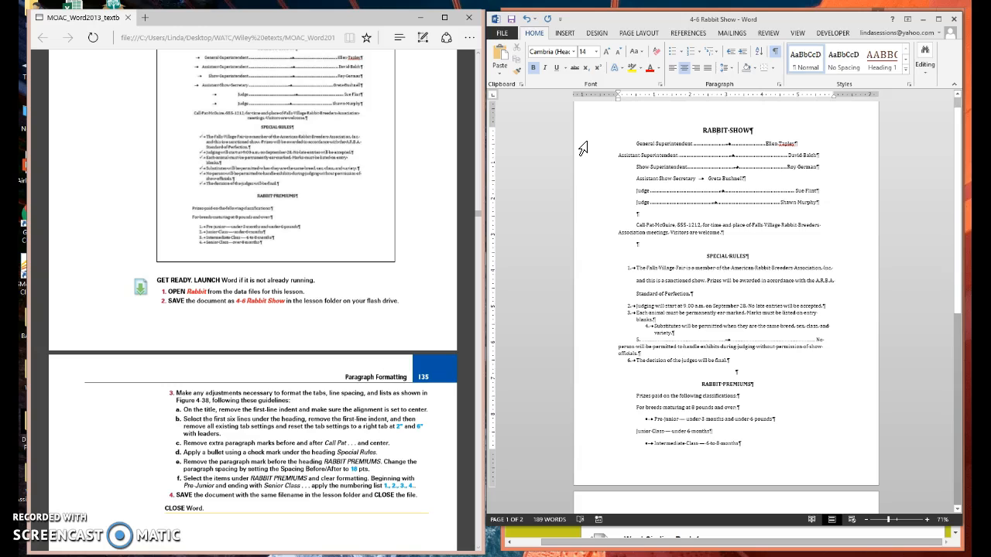
Clear all formatting from the six lines under the RABBIT SHOW title and set a right tab stop at 2" without a leader.
left_click_drag(583, 146, 585, 209)
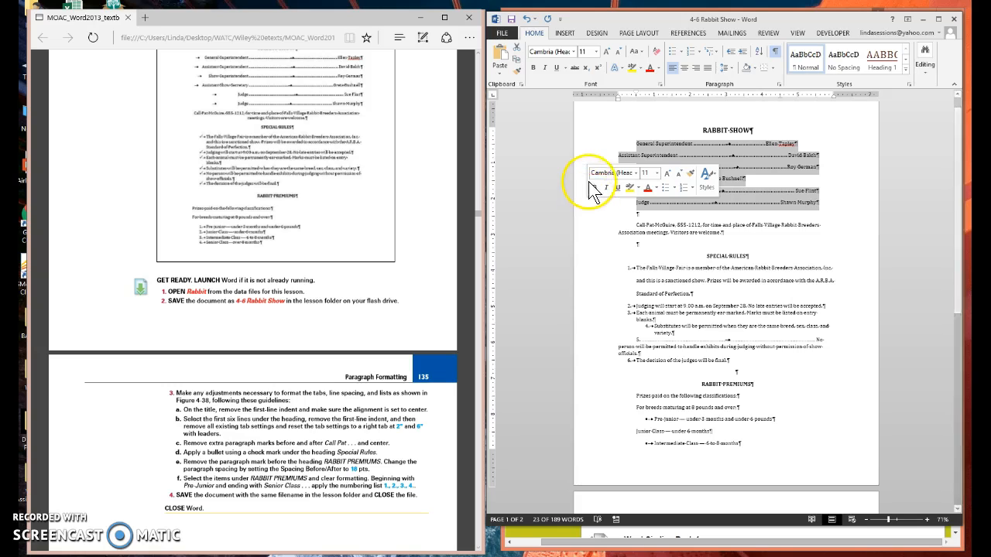
left_click(657, 51)
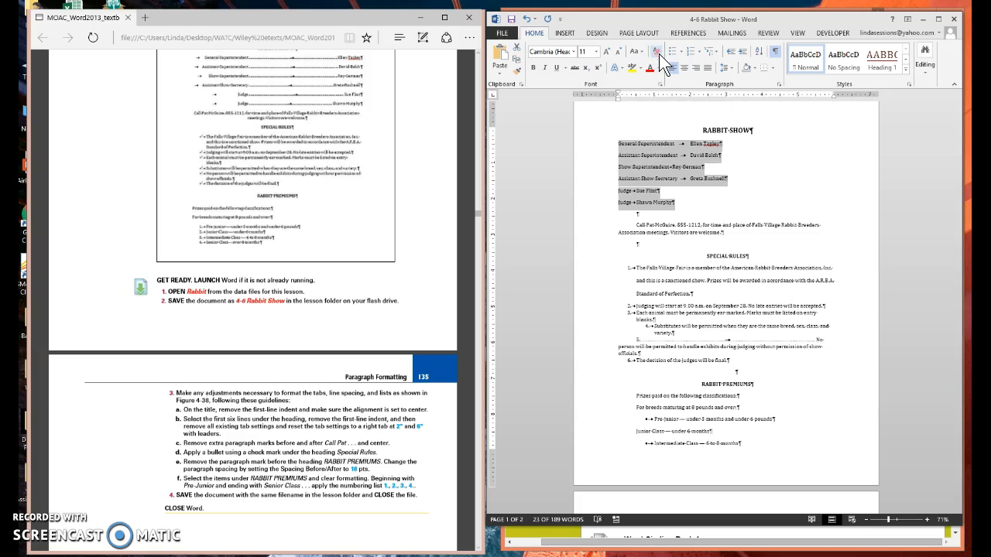
left_click(778, 84)
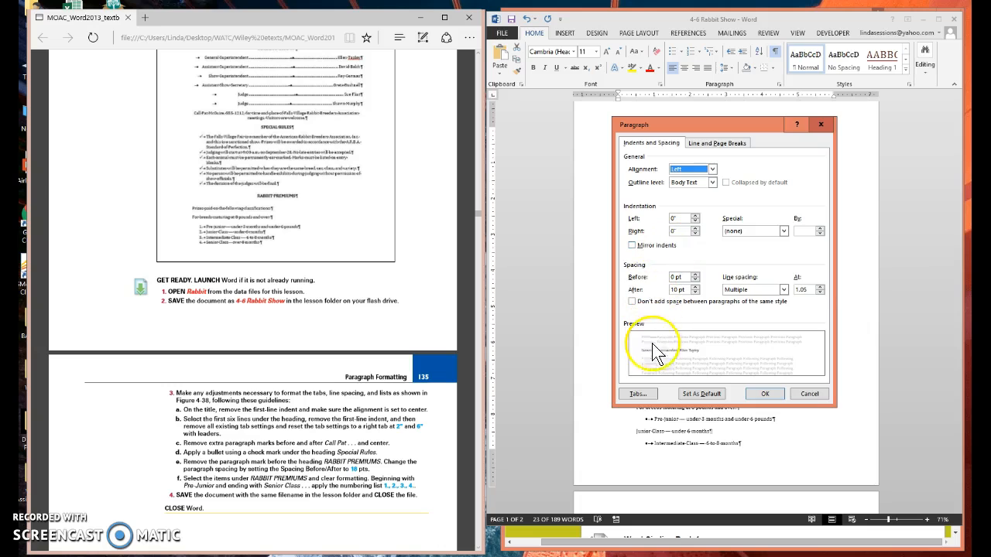
left_click(637, 395)
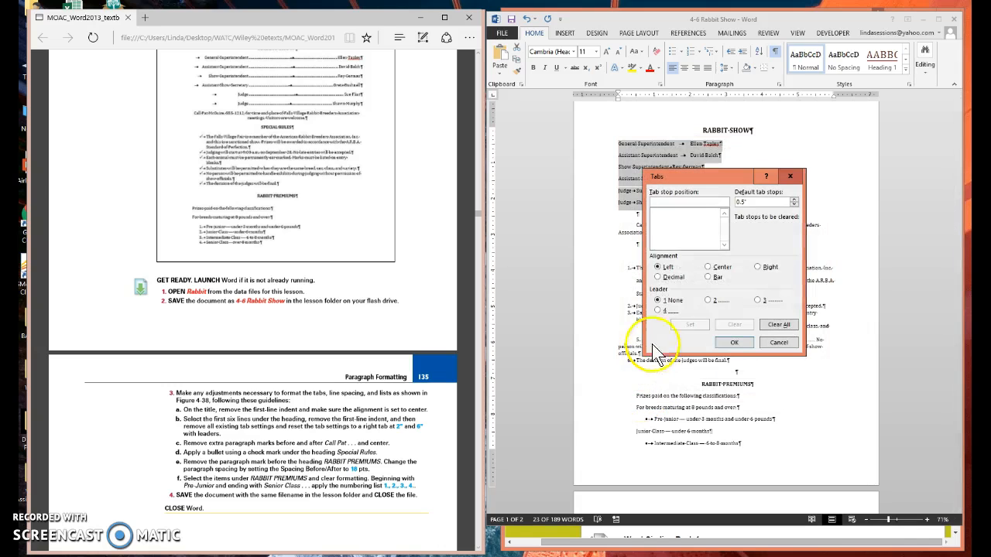
left_click(654, 200)
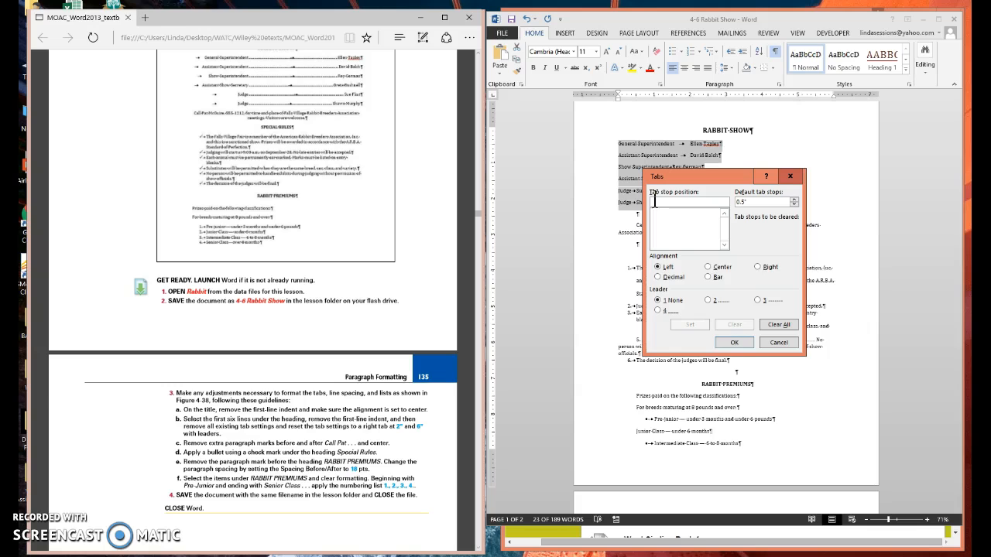
type("2")
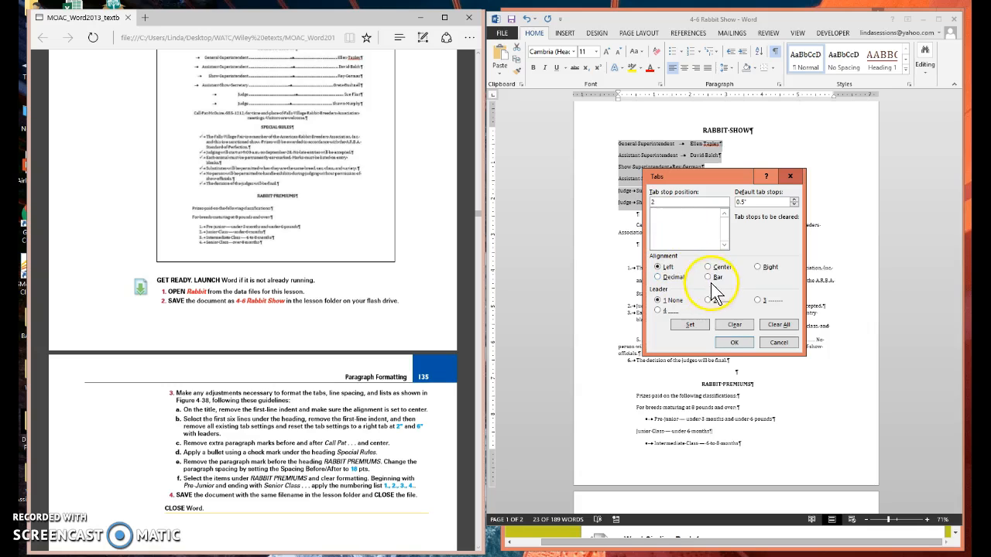
left_click(757, 266)
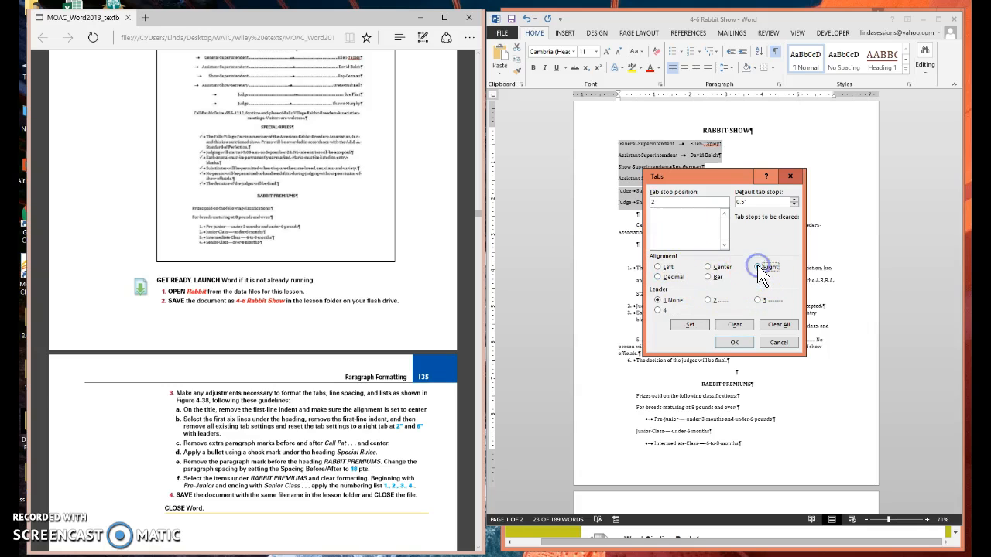
left_click(689, 326)
Add a right tab stop at 6" with dot leader style 2 to the six selected lines and apply the tab settings.
left_click(769, 268)
left_click(711, 300)
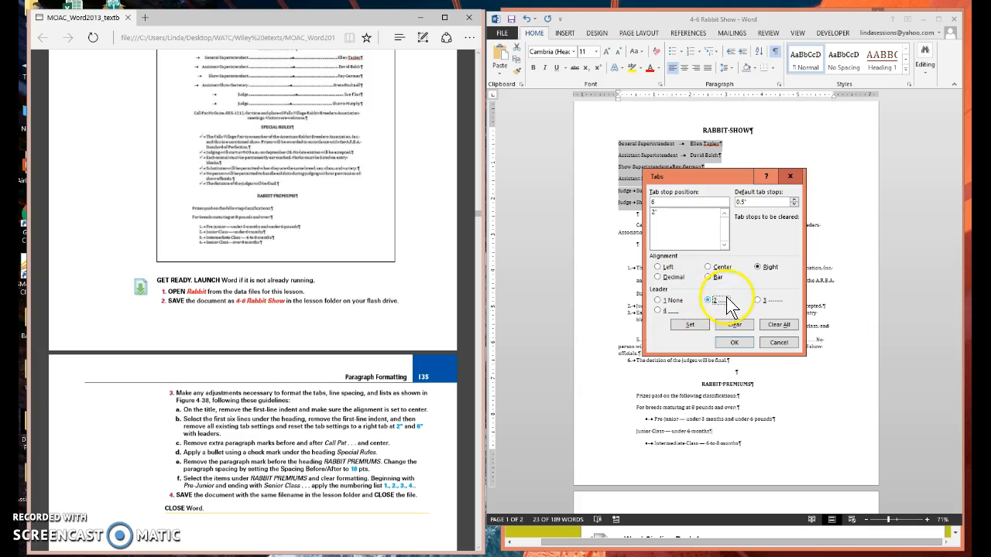
left_click(685, 326)
left_click(743, 342)
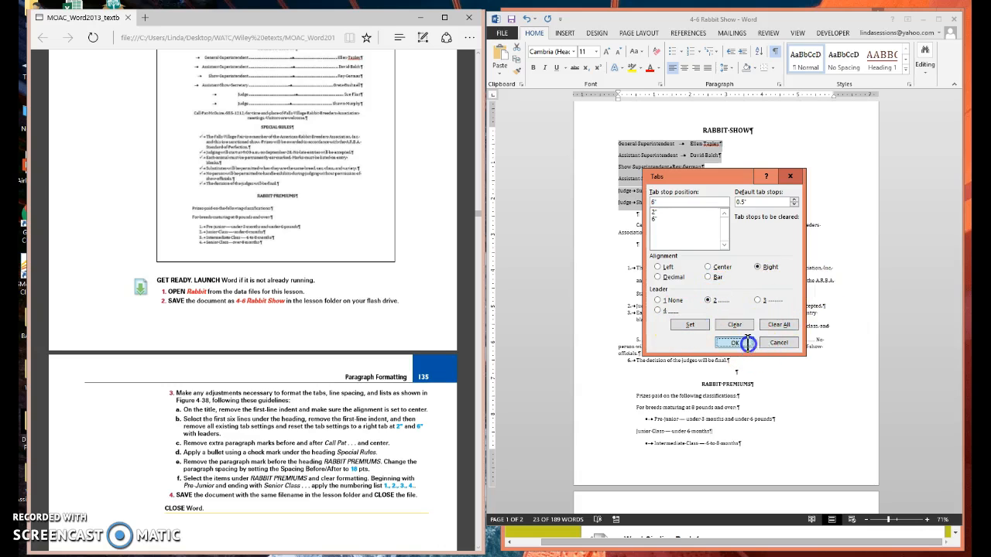
Insert a tab at the start of each of the six lines, from General Superintendent through the second Judge line.
left_click(624, 150)
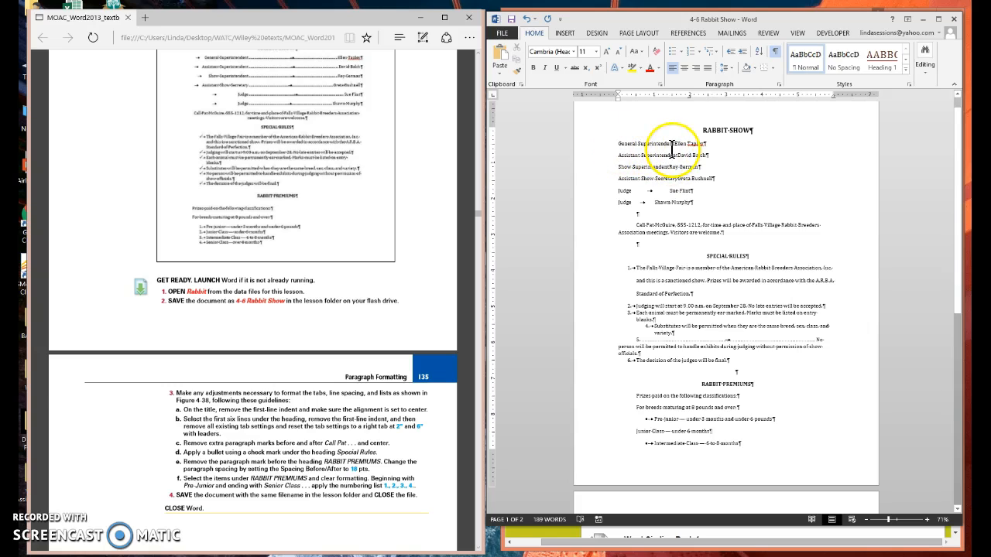
left_click(672, 147)
key("Tab")
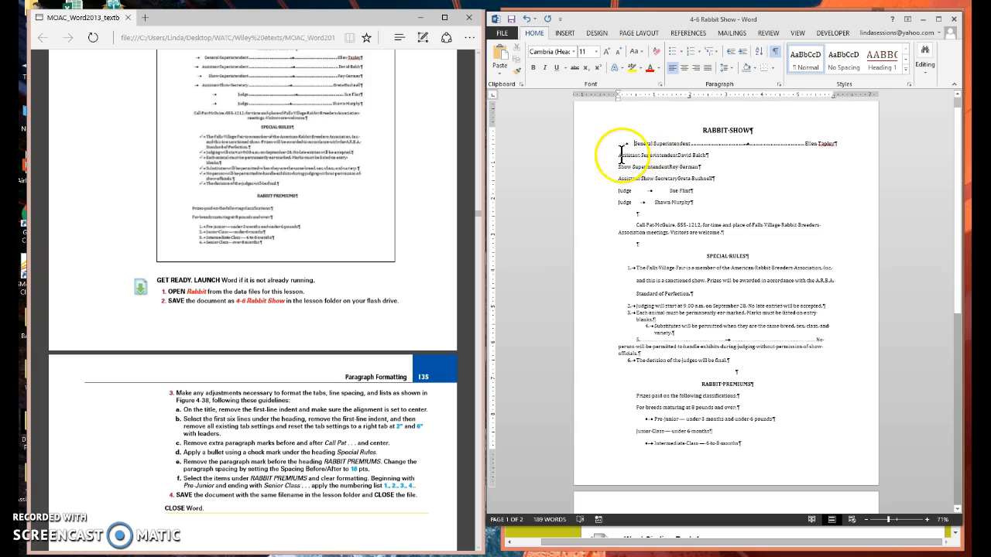
left_click(620, 155)
key("Tab")
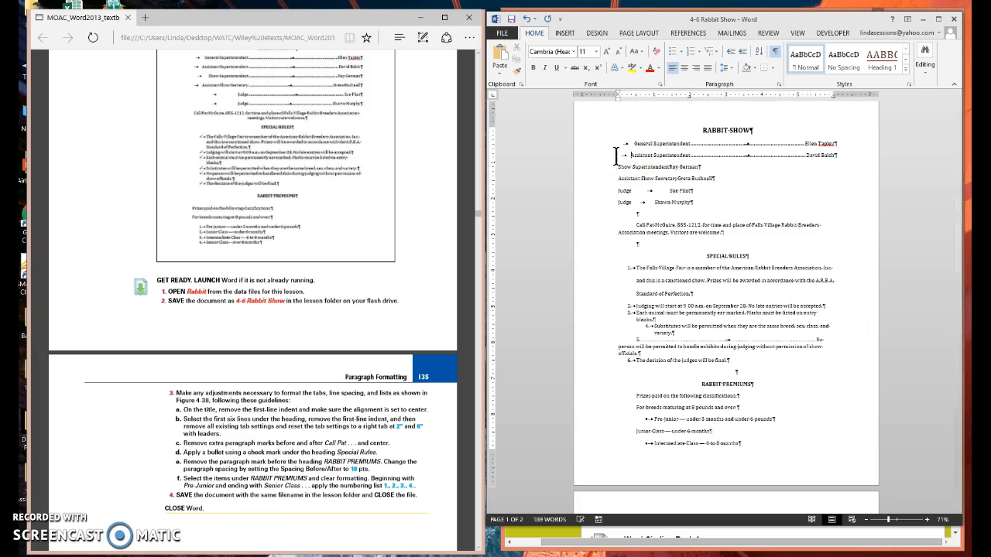
left_click(616, 165)
key("Tab")
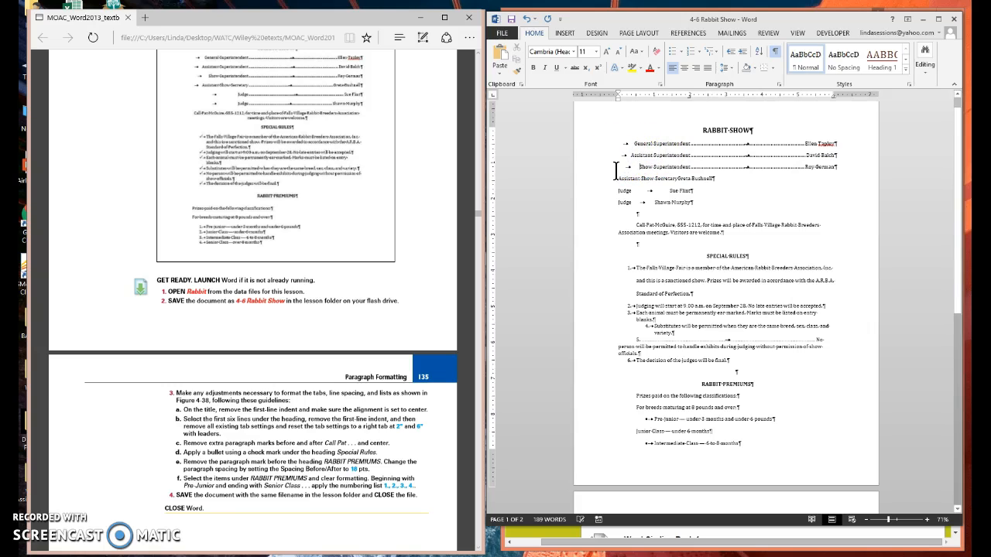
left_click(618, 178)
key("Tab")
left_click(618, 191)
key("Tab")
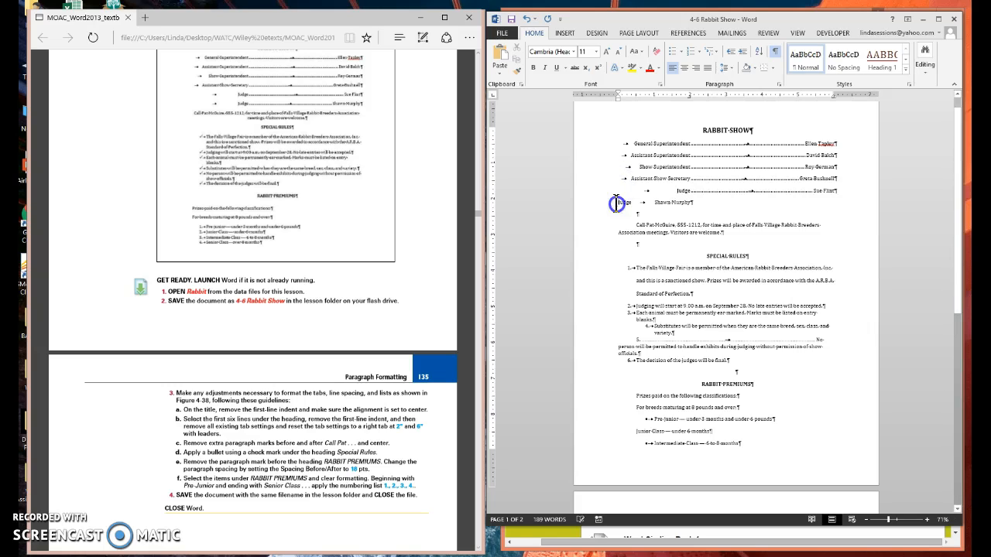
key("Tab")
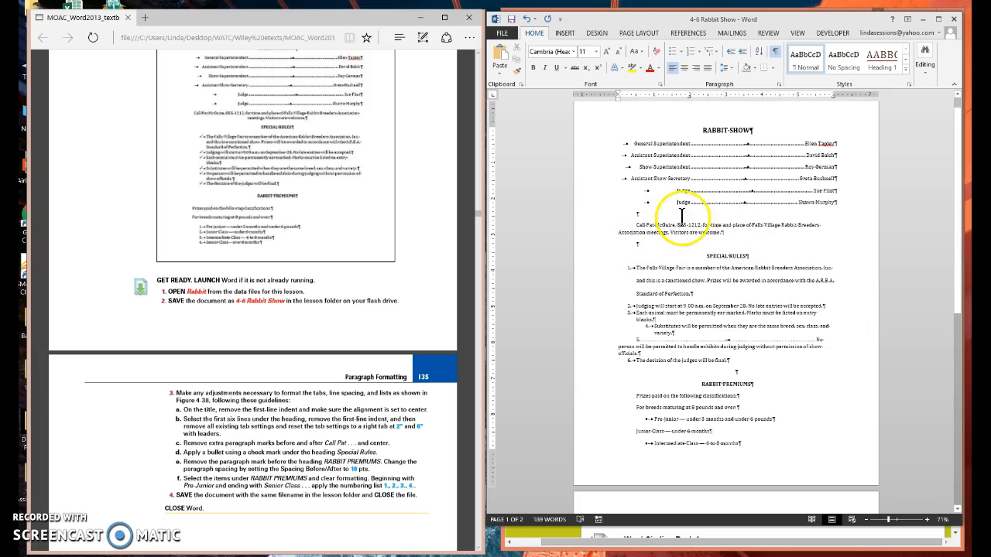
Delete the empty paragraphs before and after the contact paragraph above SPECIAL RULES, and center that paragraph.
left_click(639, 213)
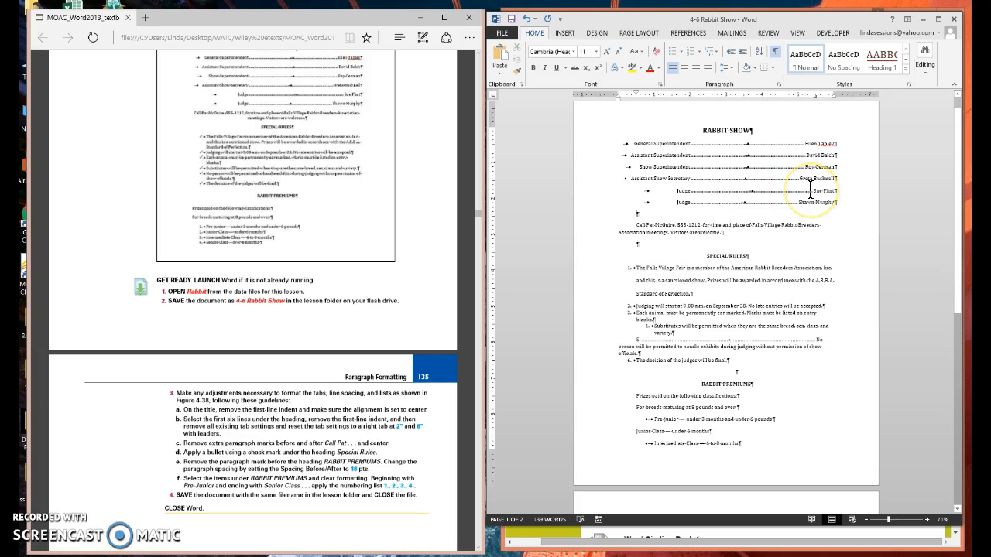
key("Delete")
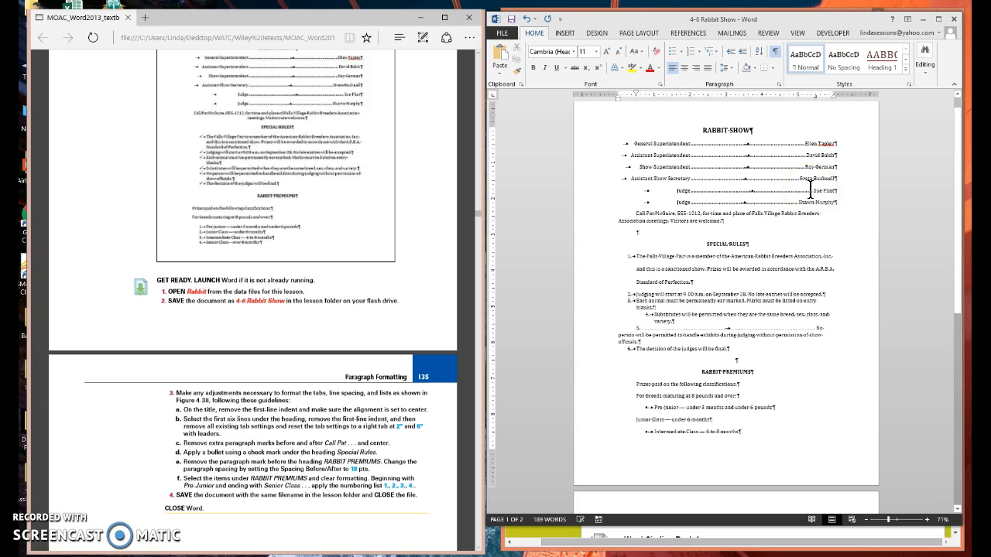
left_click(637, 233)
key("Delete")
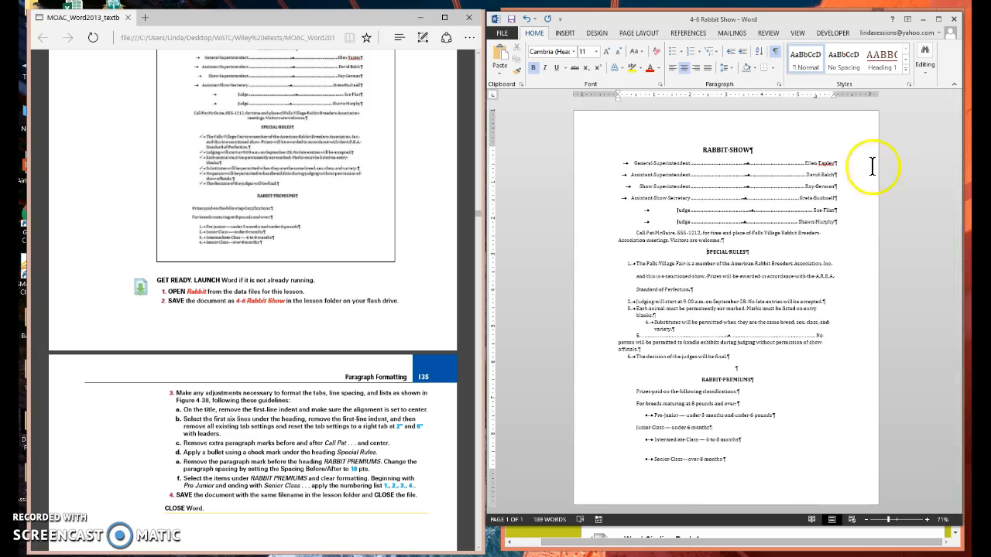
left_click(650, 234)
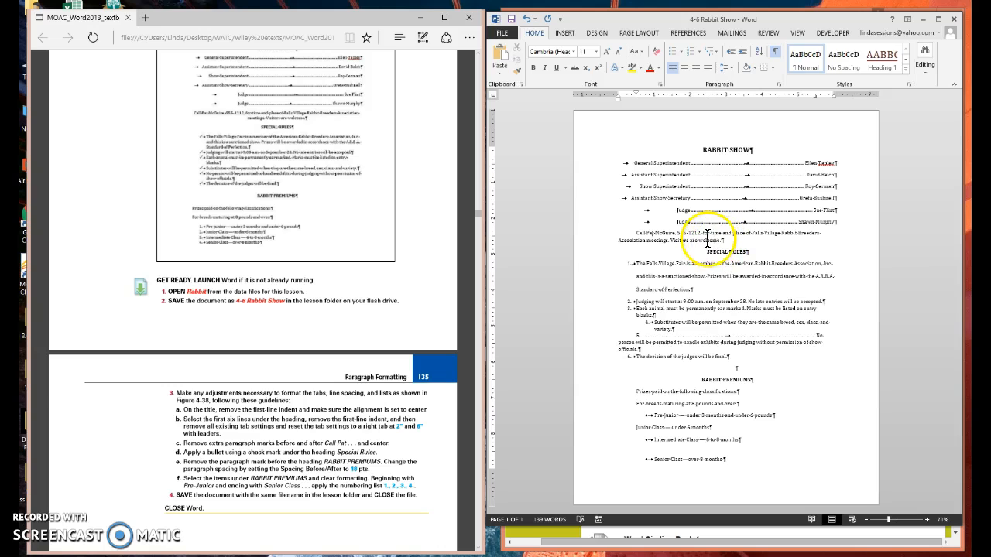
left_click(684, 69)
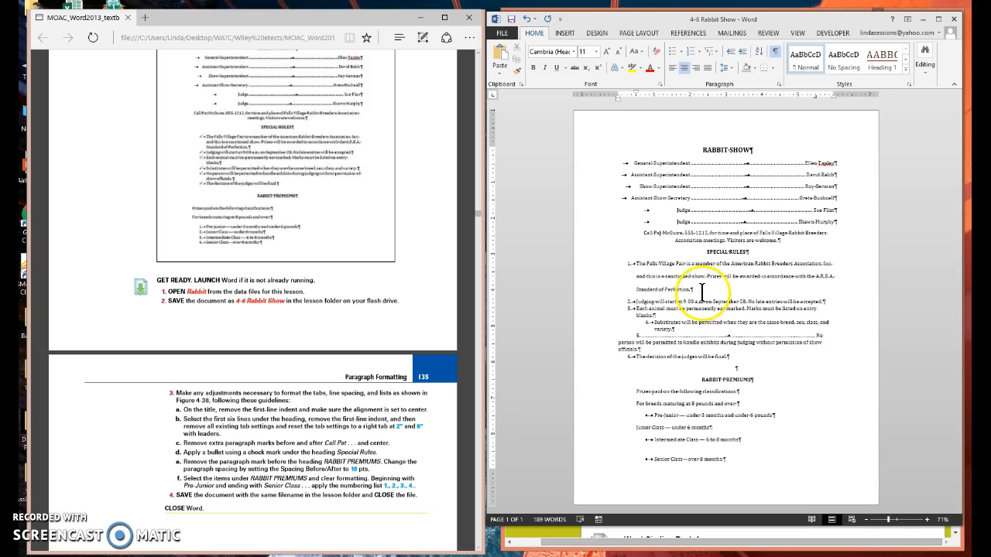
Clear all formatting from the list under SPECIAL RULES and apply check mark bullets to its items.
left_click(600, 267)
left_click_drag(600, 266, 604, 367)
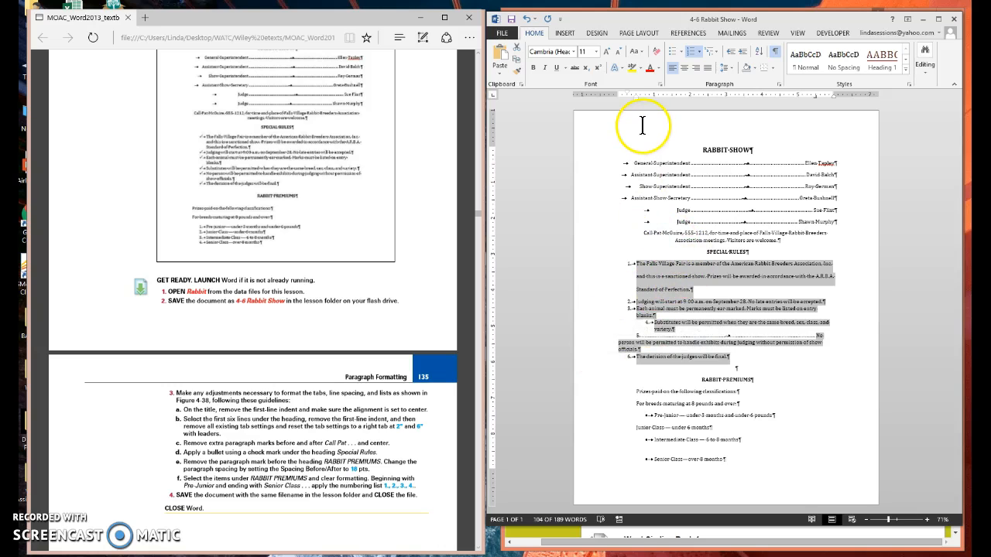
left_click(658, 55)
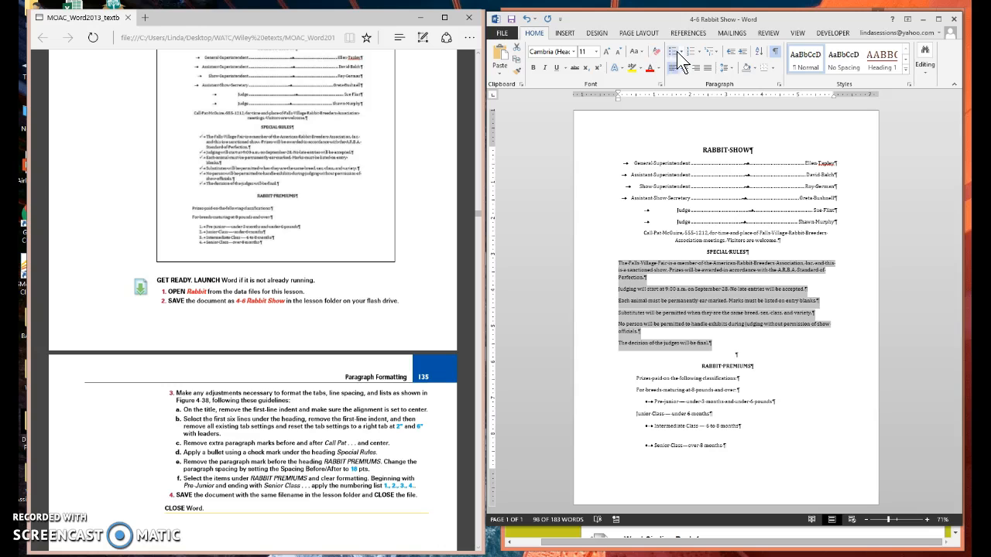
left_click(681, 51)
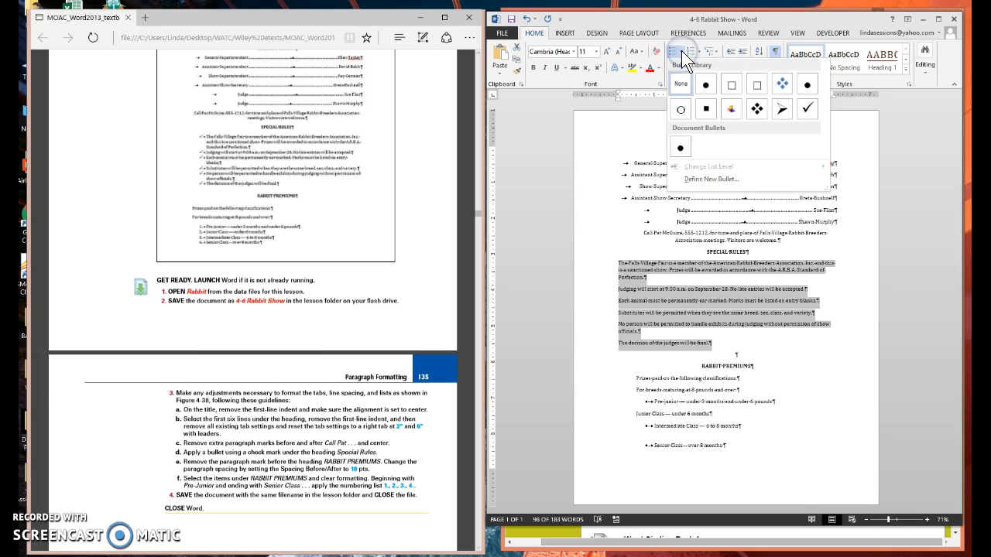
left_click(809, 108)
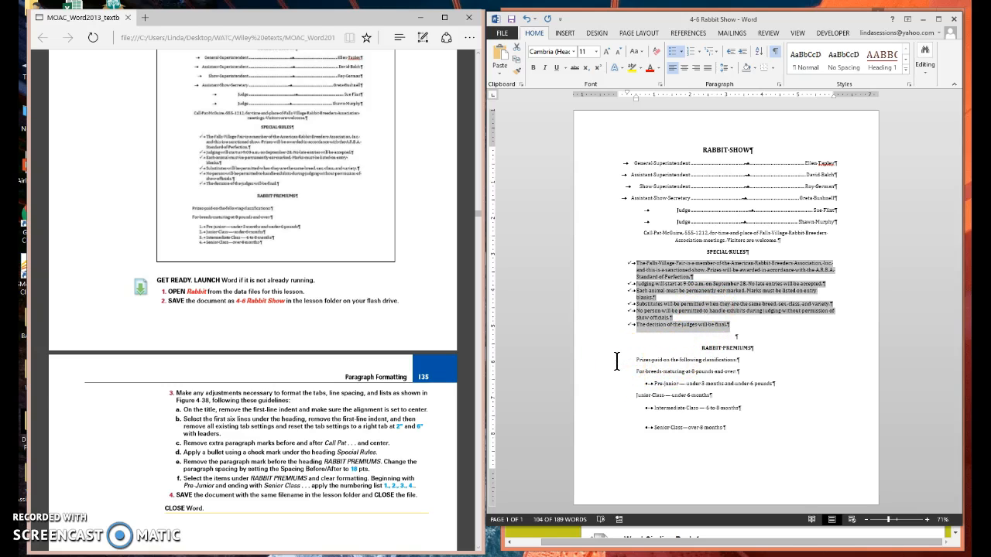
Delete the empty paragraph above the RABBIT PREMIUMS heading and set the heading's spacing before and after to 18 pt.
left_click(741, 335)
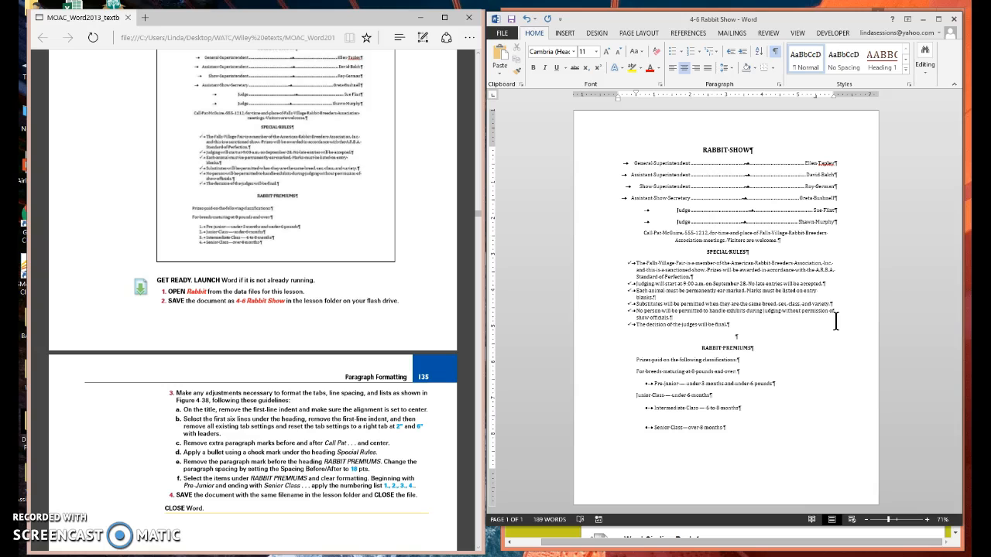
key("Delete")
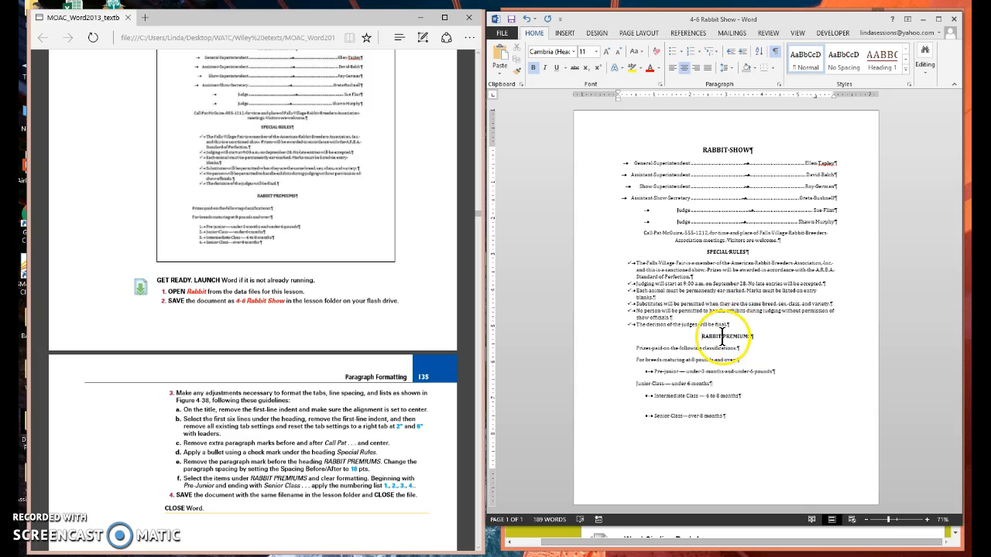
left_click(779, 86)
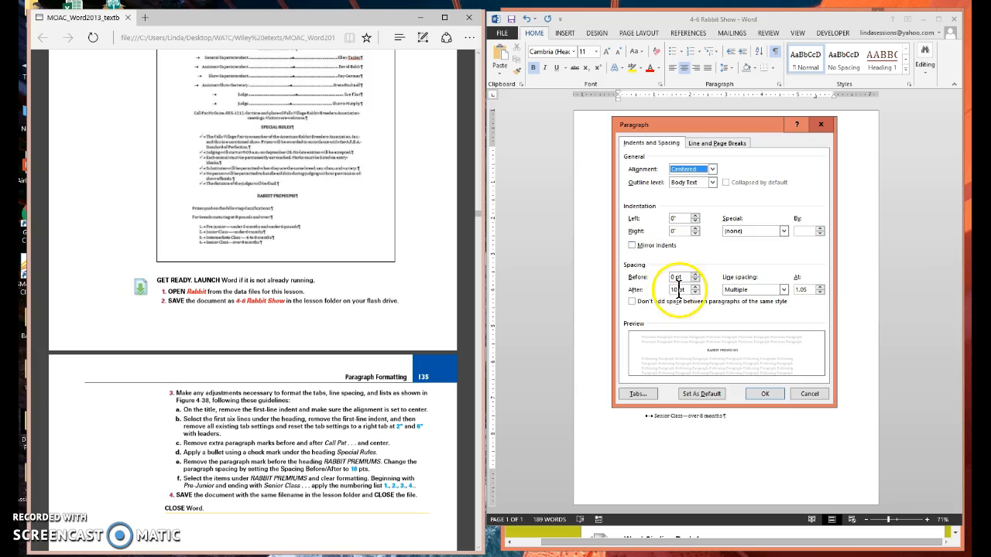
left_click(671, 279)
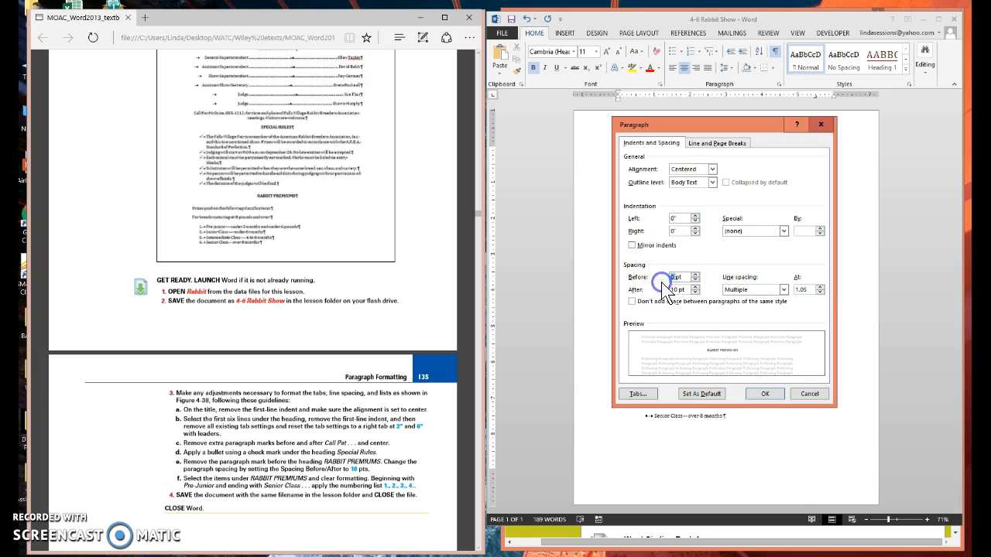
type("18")
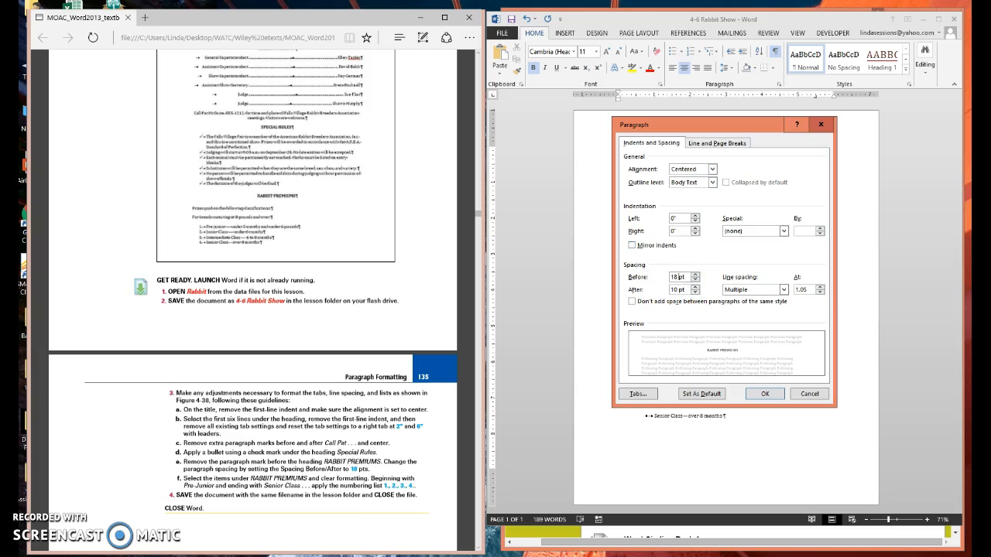
left_click(676, 289)
key("Delete")
type("8")
left_click(762, 394)
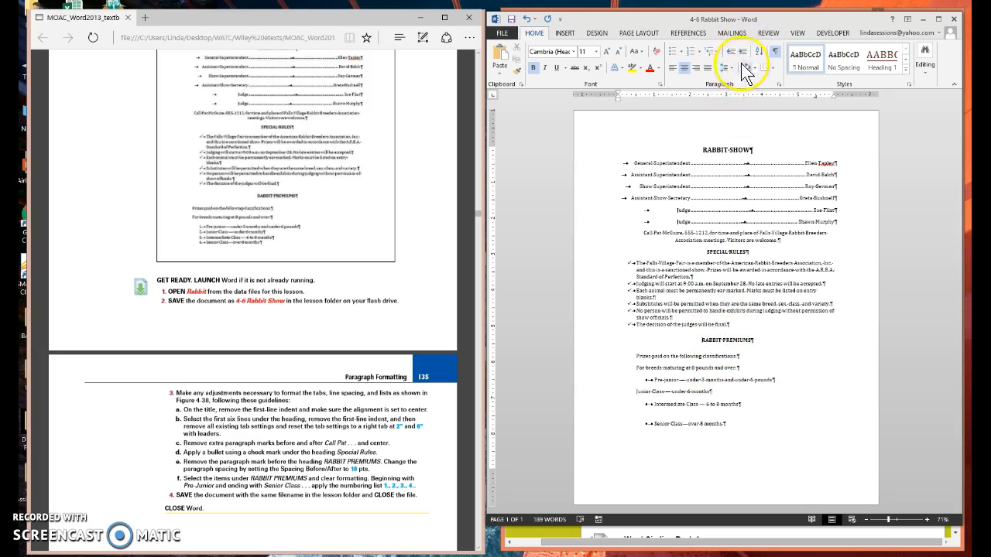
left_click(778, 83)
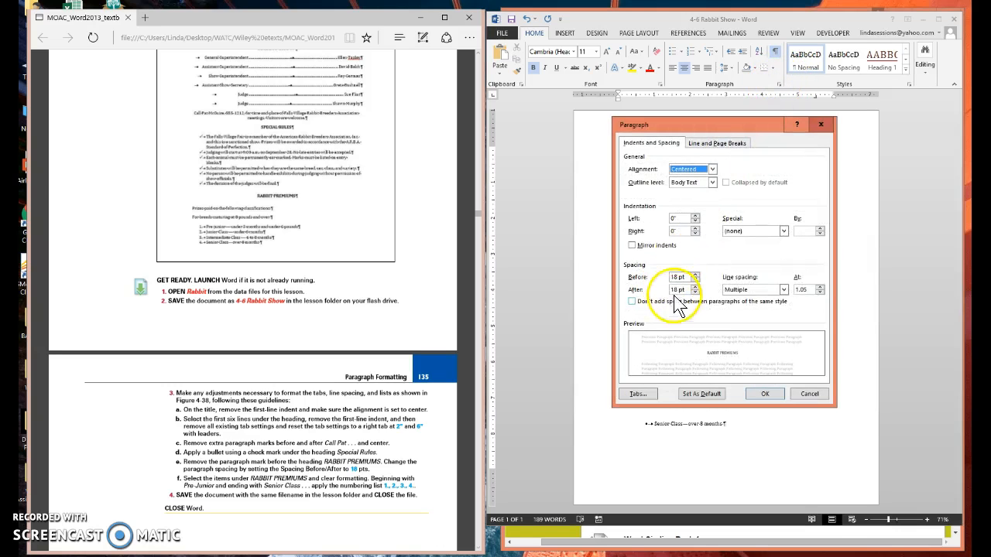
left_click(766, 395)
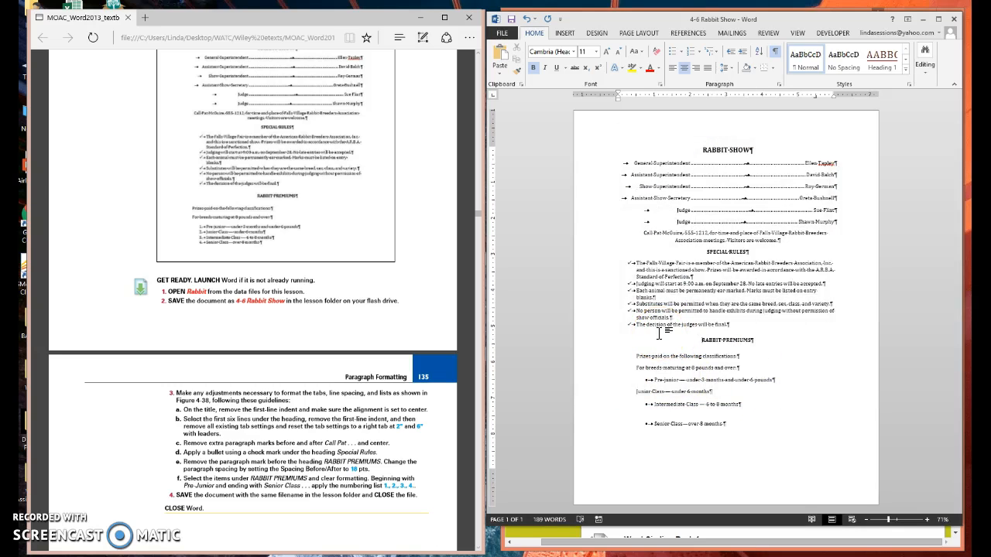
Clear all formatting from the six lines under RABBIT PREMIUMS, from Prizes paid through Senior Class.
left_click(600, 385)
left_click(601, 364)
left_click_drag(599, 367, 598, 439)
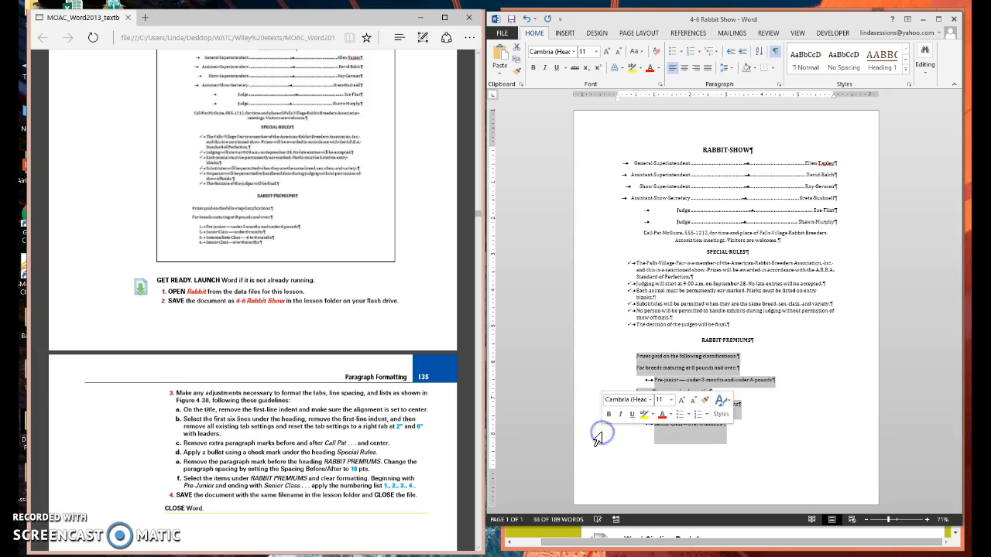
left_click(656, 53)
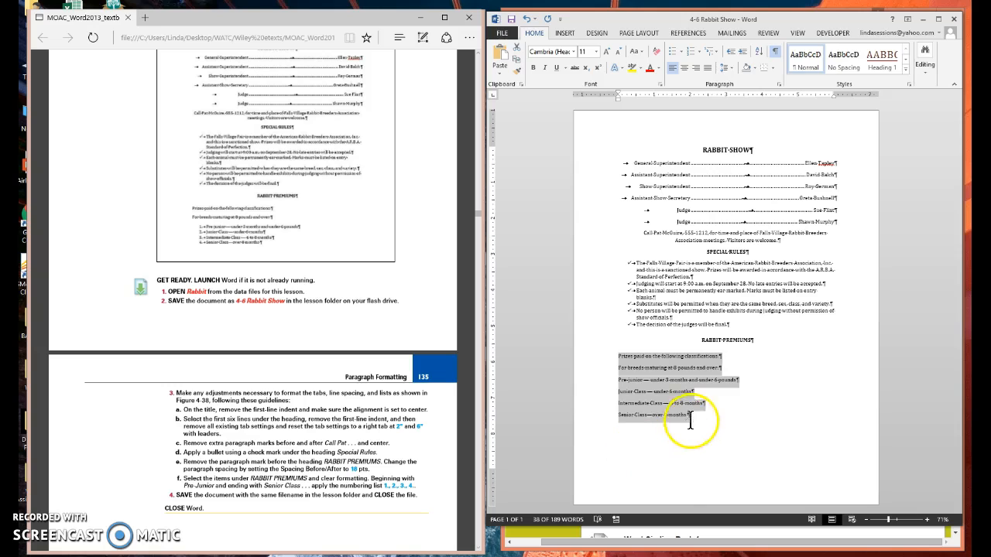
Apply the 1., 2., 3. numbering format to the four lines from Pre-junior through Senior Class.
left_click(603, 385)
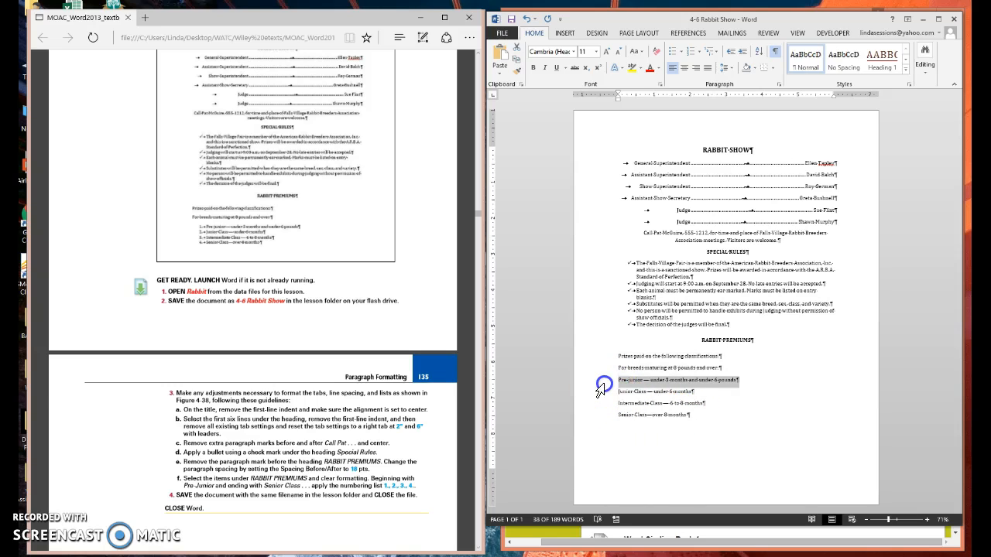
left_click_drag(603, 385, 599, 418)
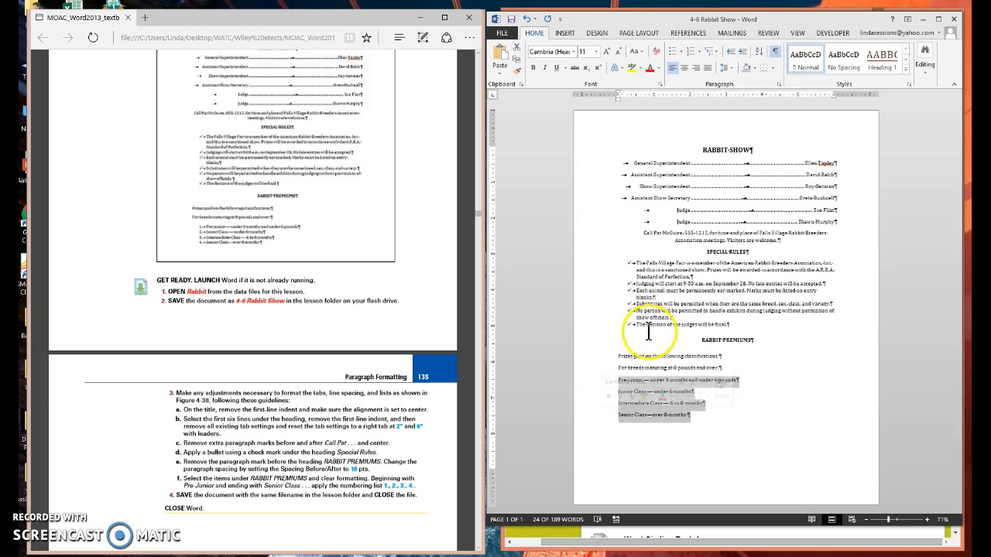
left_click(702, 51)
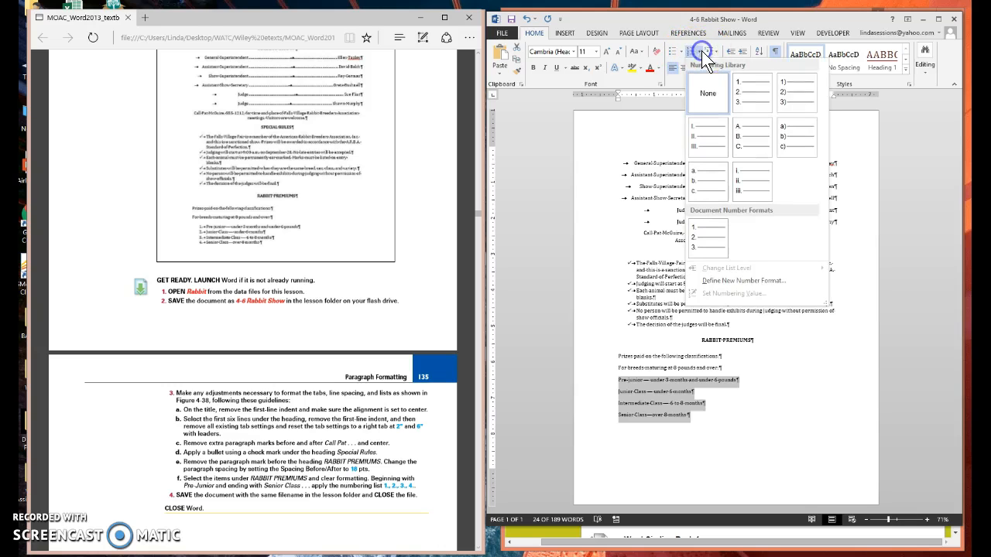
left_click(759, 92)
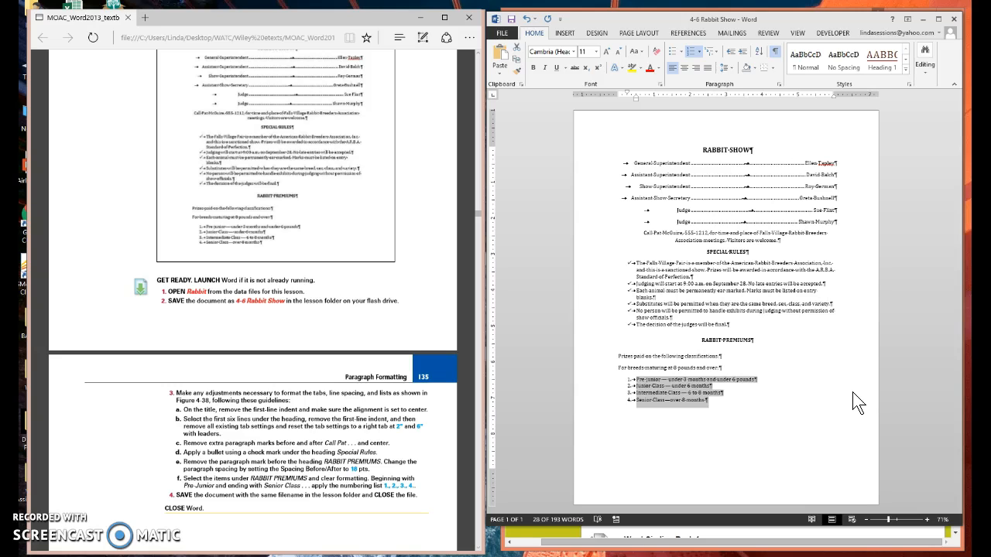
Deselect the numbered list and compare the finished document with Figure 4-38 in the textbook PDF.
left_click(802, 409)
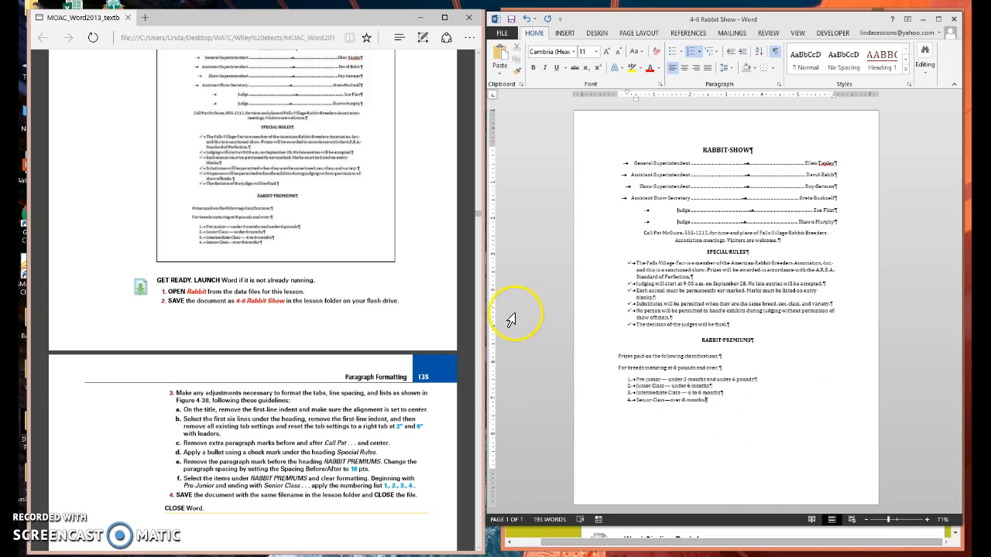
left_click(416, 269)
scroll(416, 269, "up", 3)
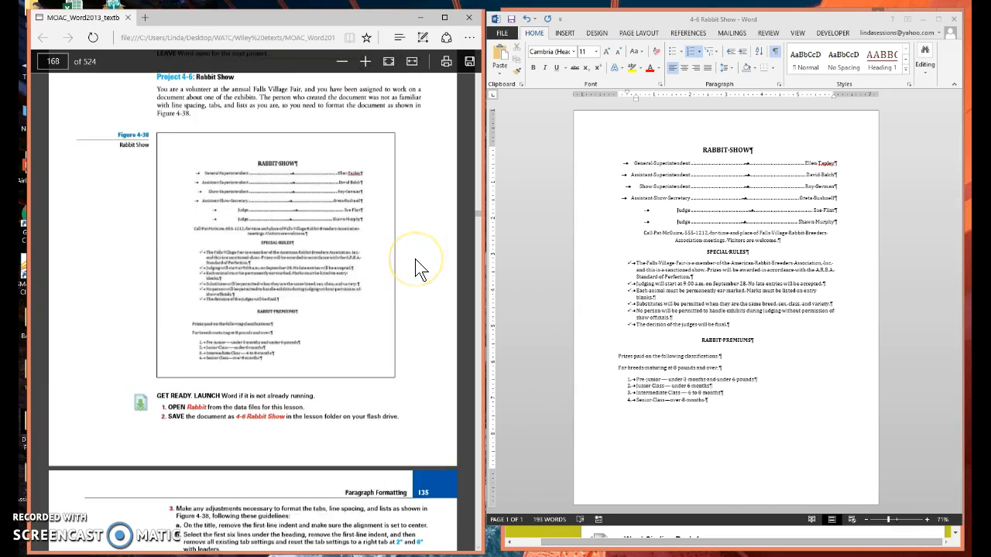